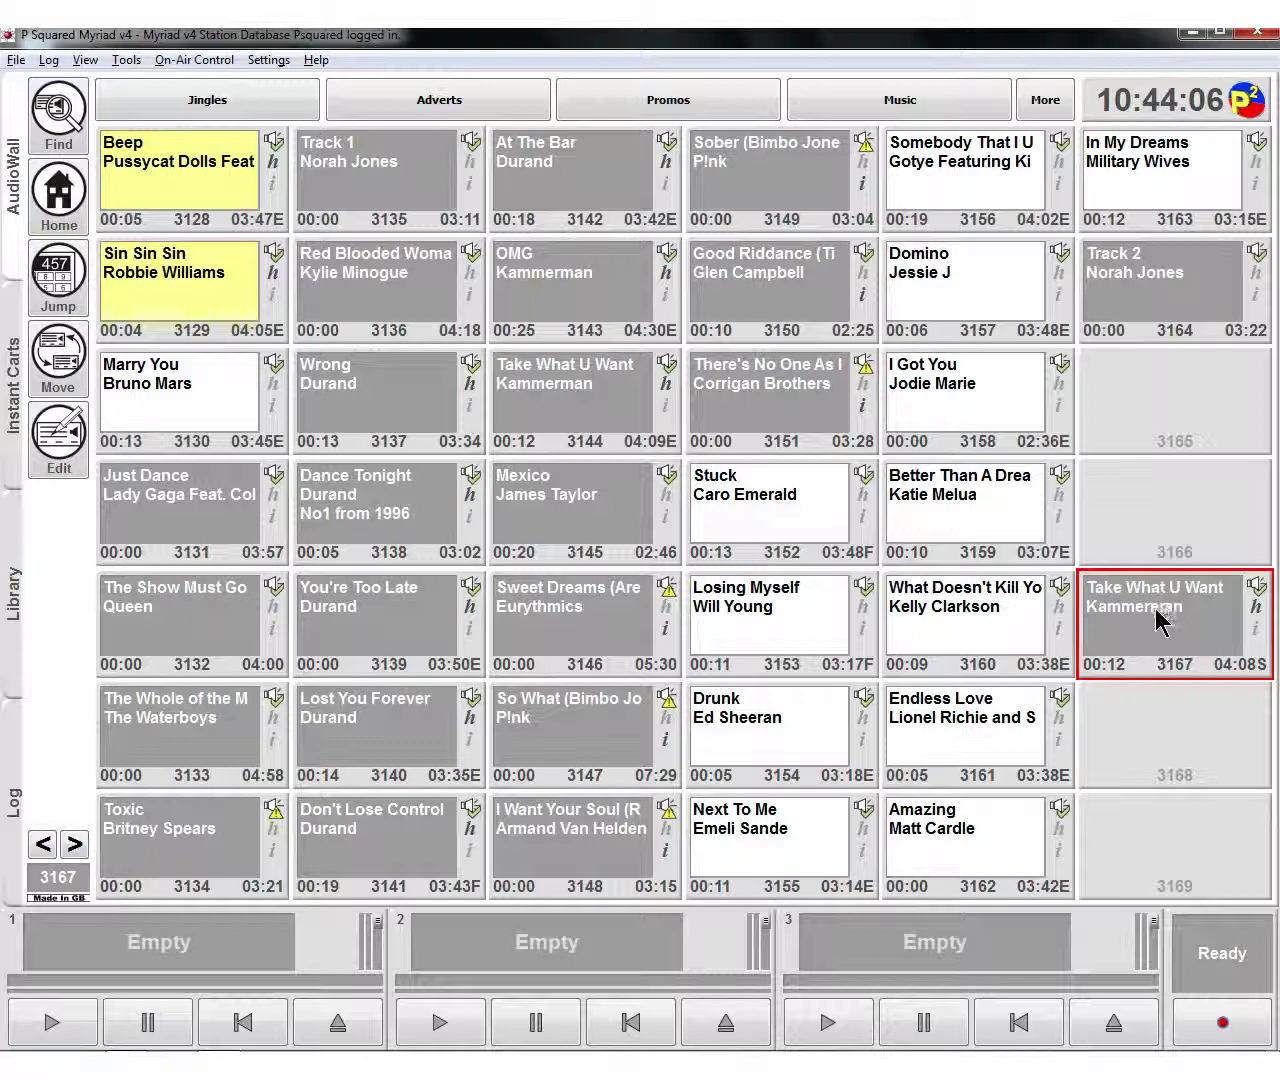
# - Load cart 3167 into player 1 by dragging, eject it, then cue it from its options and eject again
pyautogui.moveTo(710, 685); pyautogui.dragTo(271, 951)
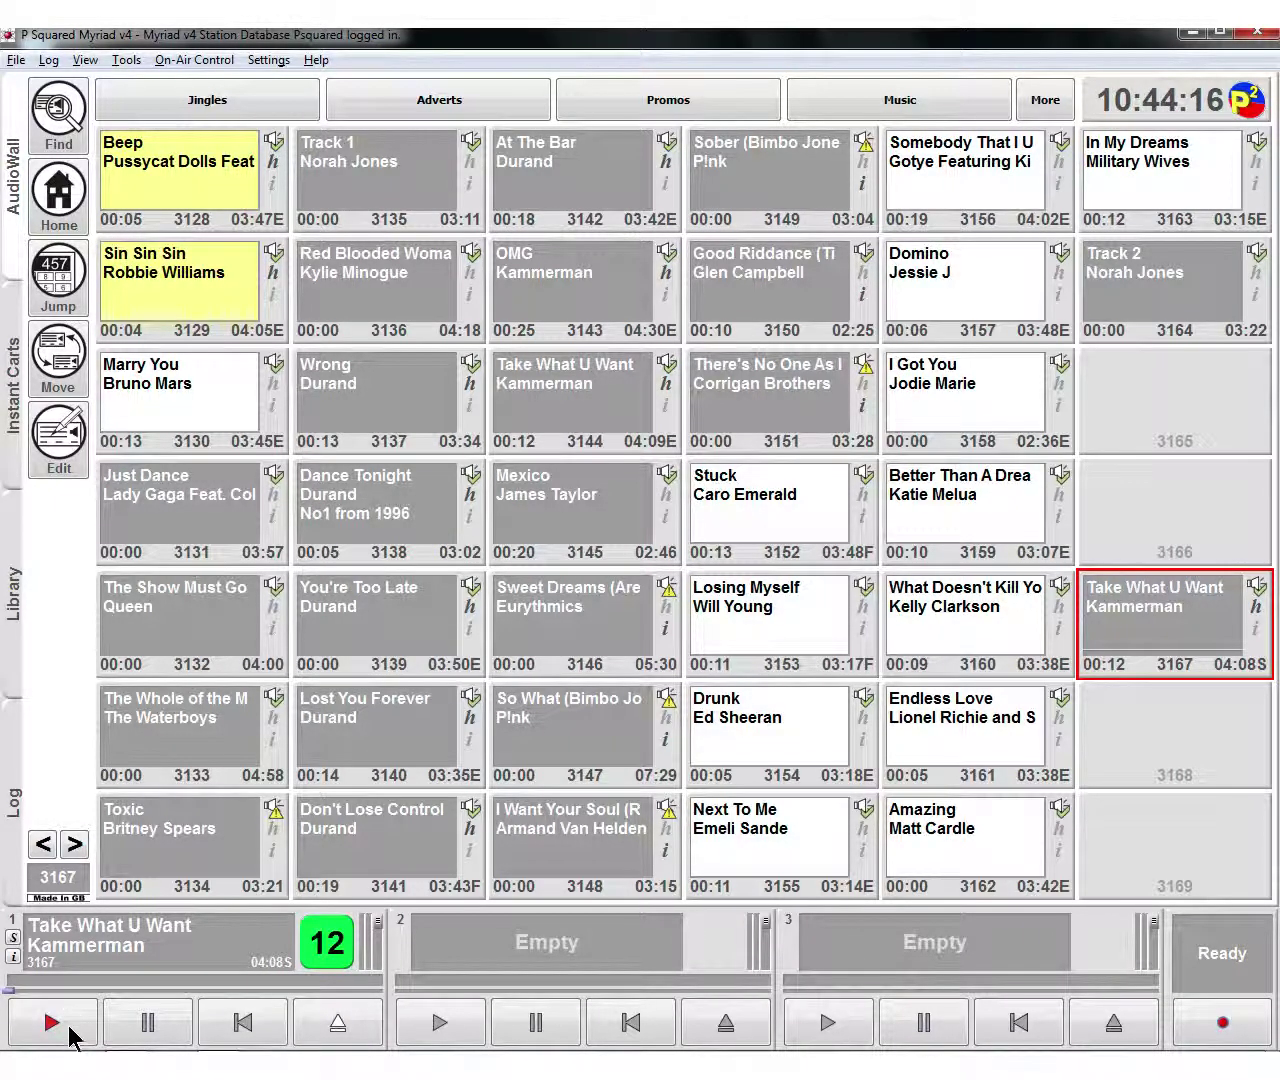
pyautogui.click(334, 1030)
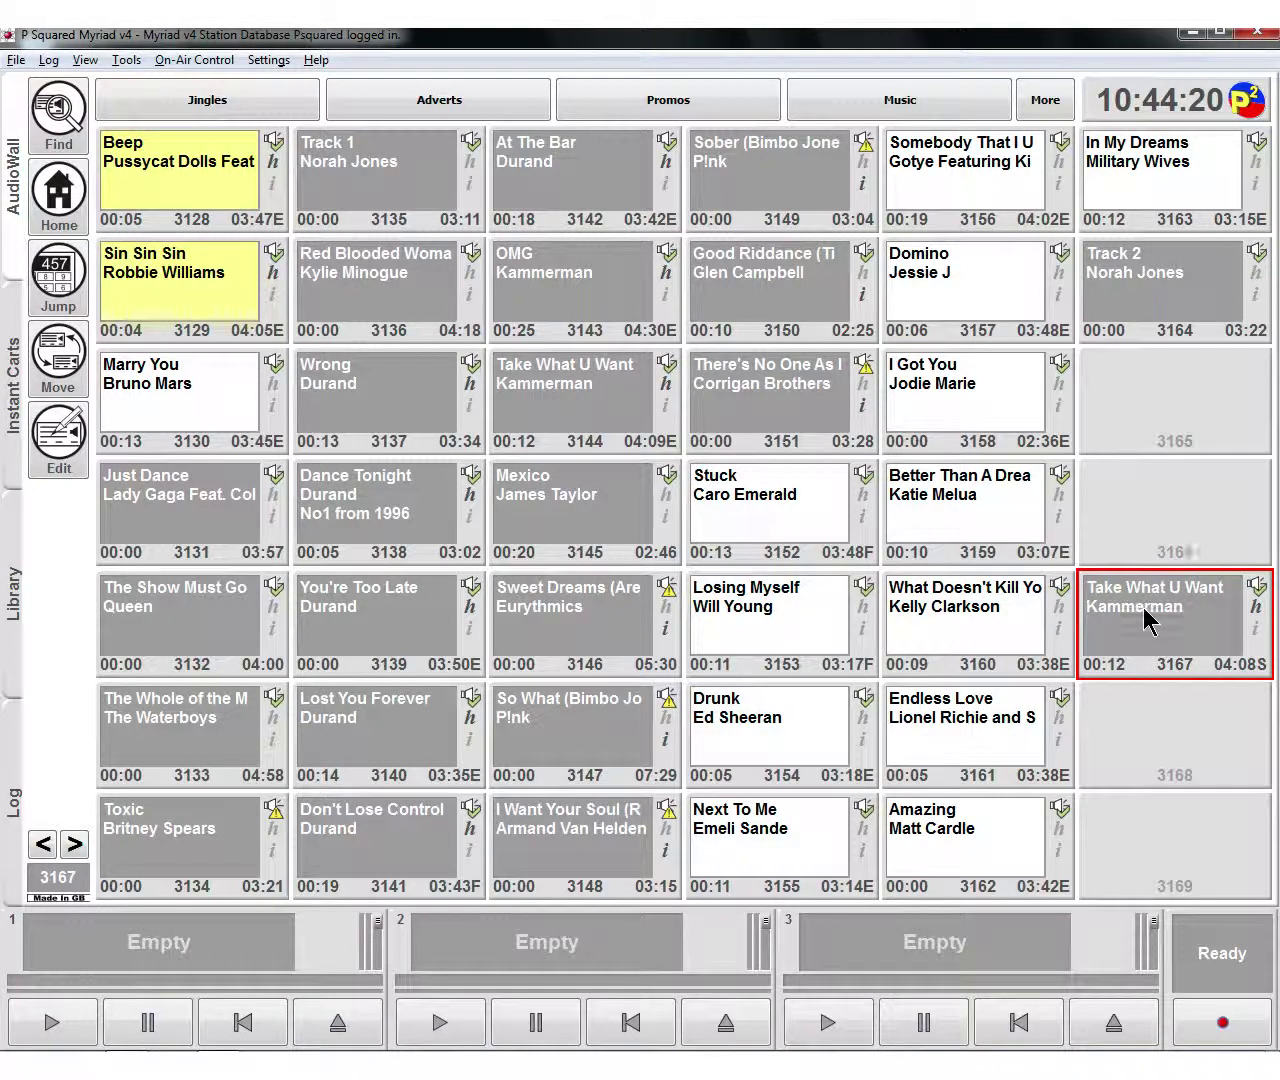
pyautogui.rightClick(1149, 617)
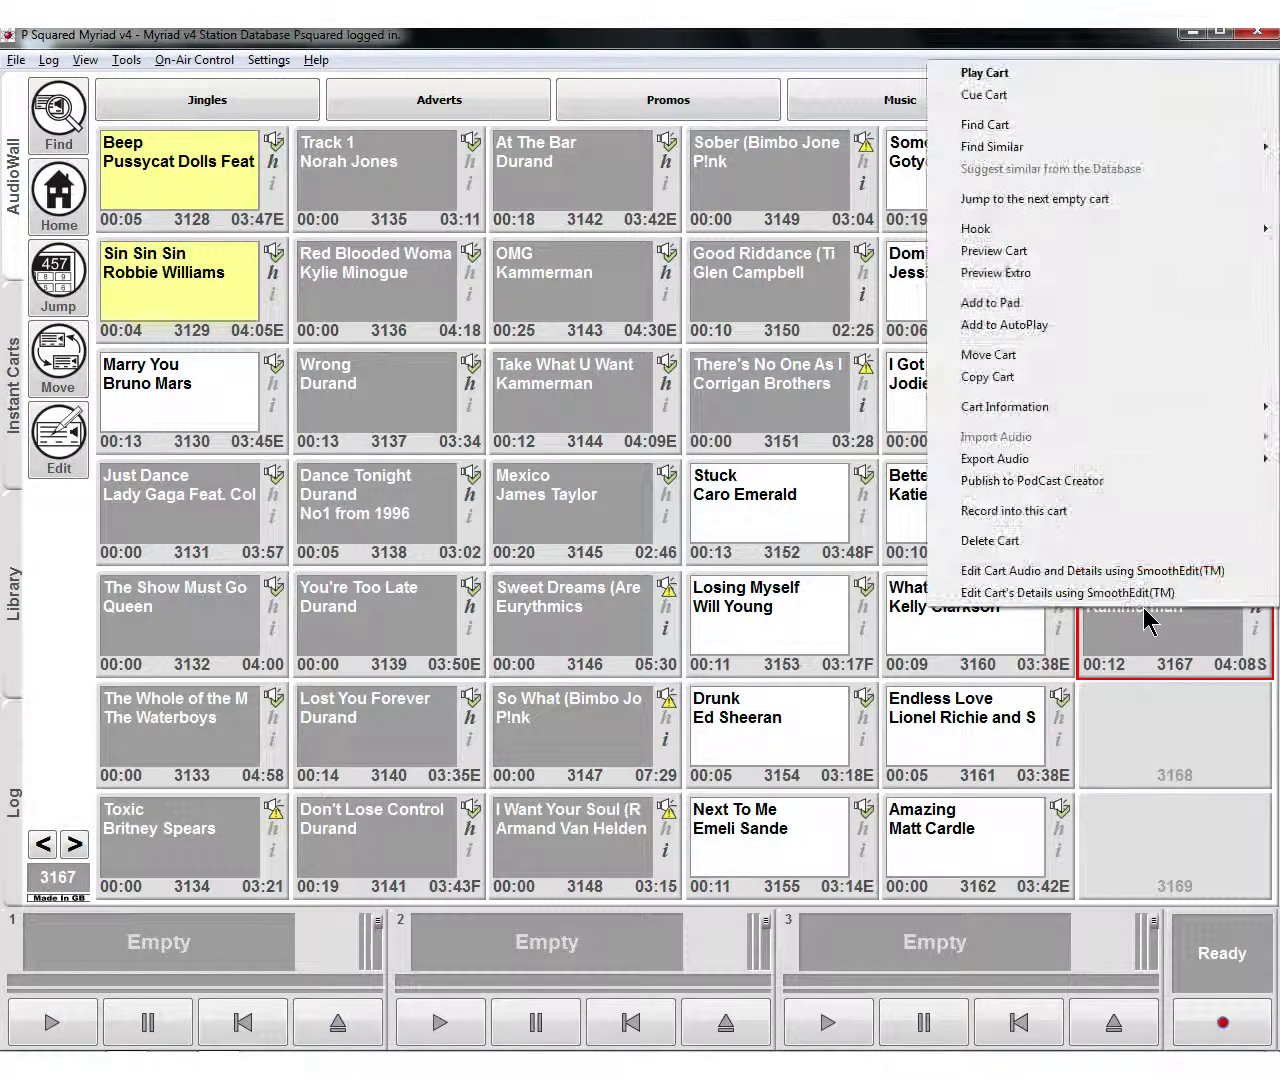
pyautogui.click(993, 92)
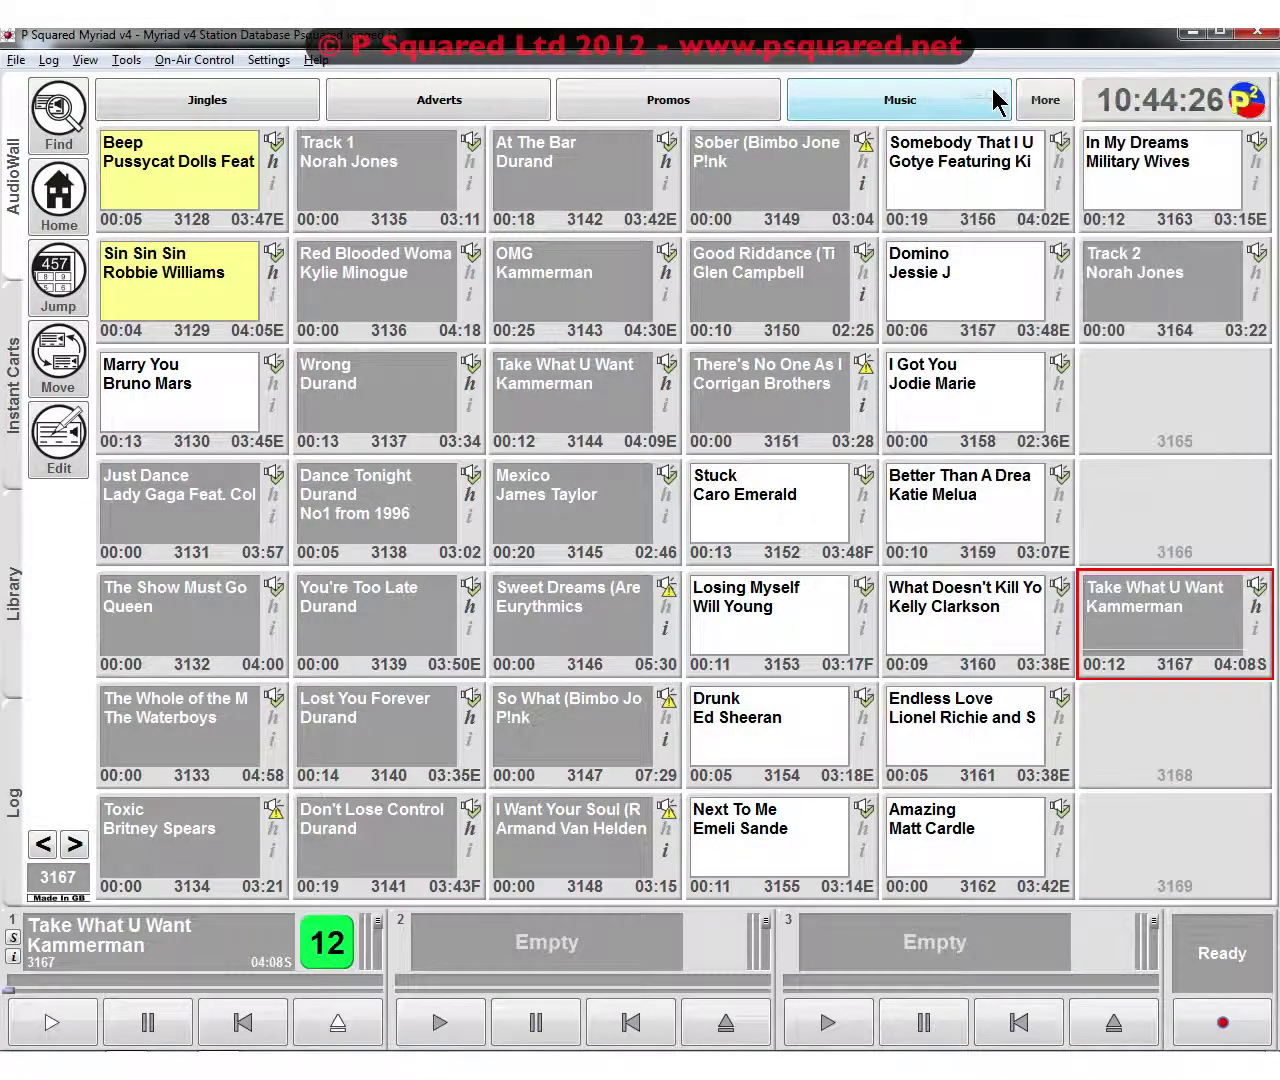
pyautogui.click(378, 1022)
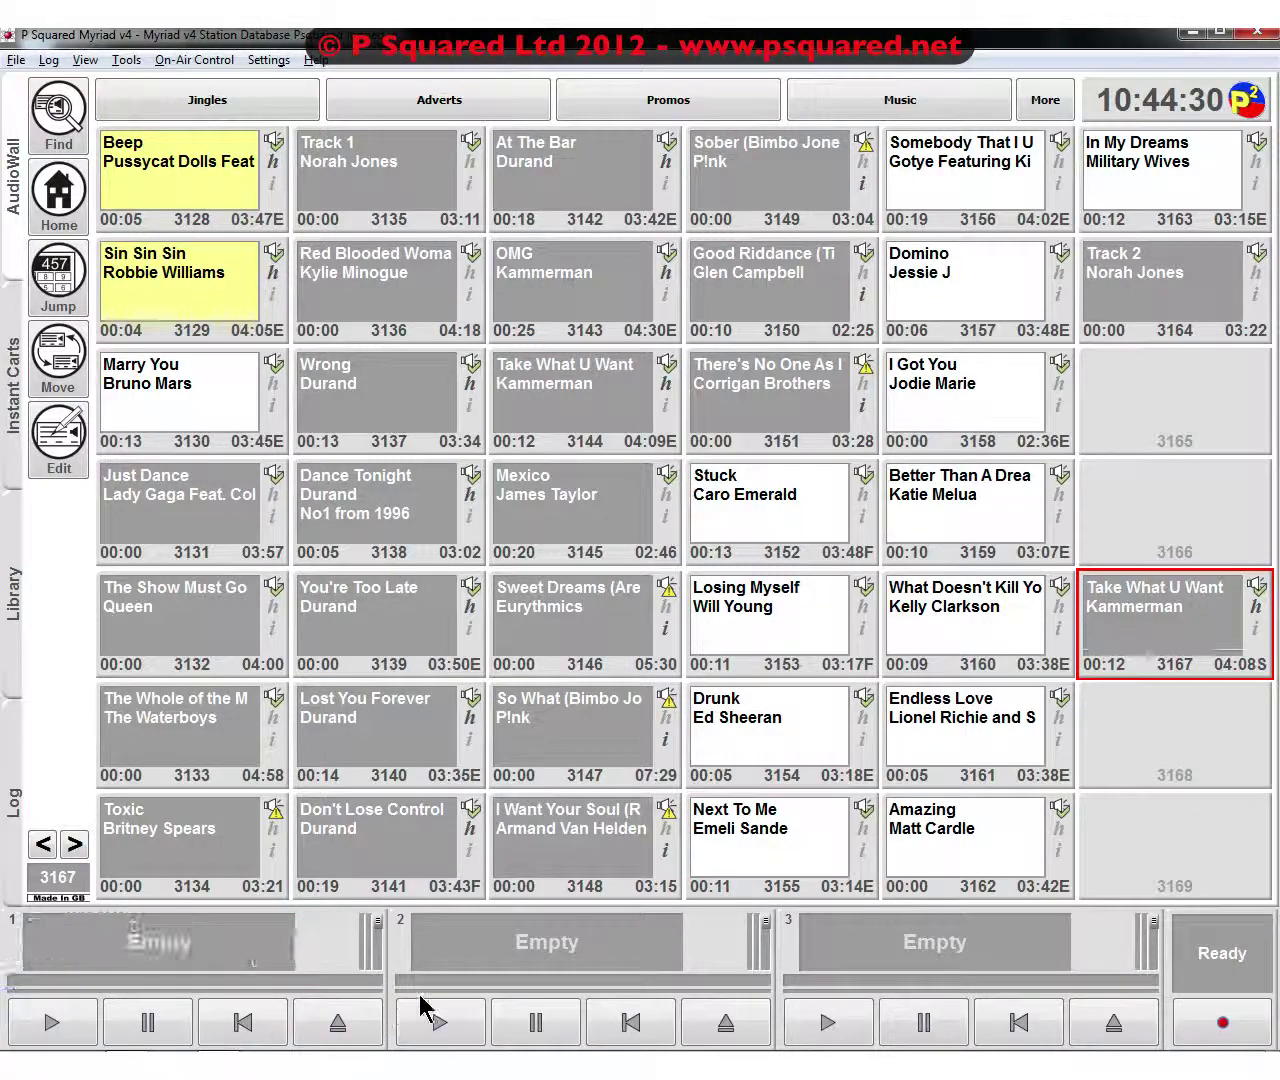
# - Play cart 3167 straight away from its options menu, then eject it from player 1
pyautogui.rightClick(1142, 645)
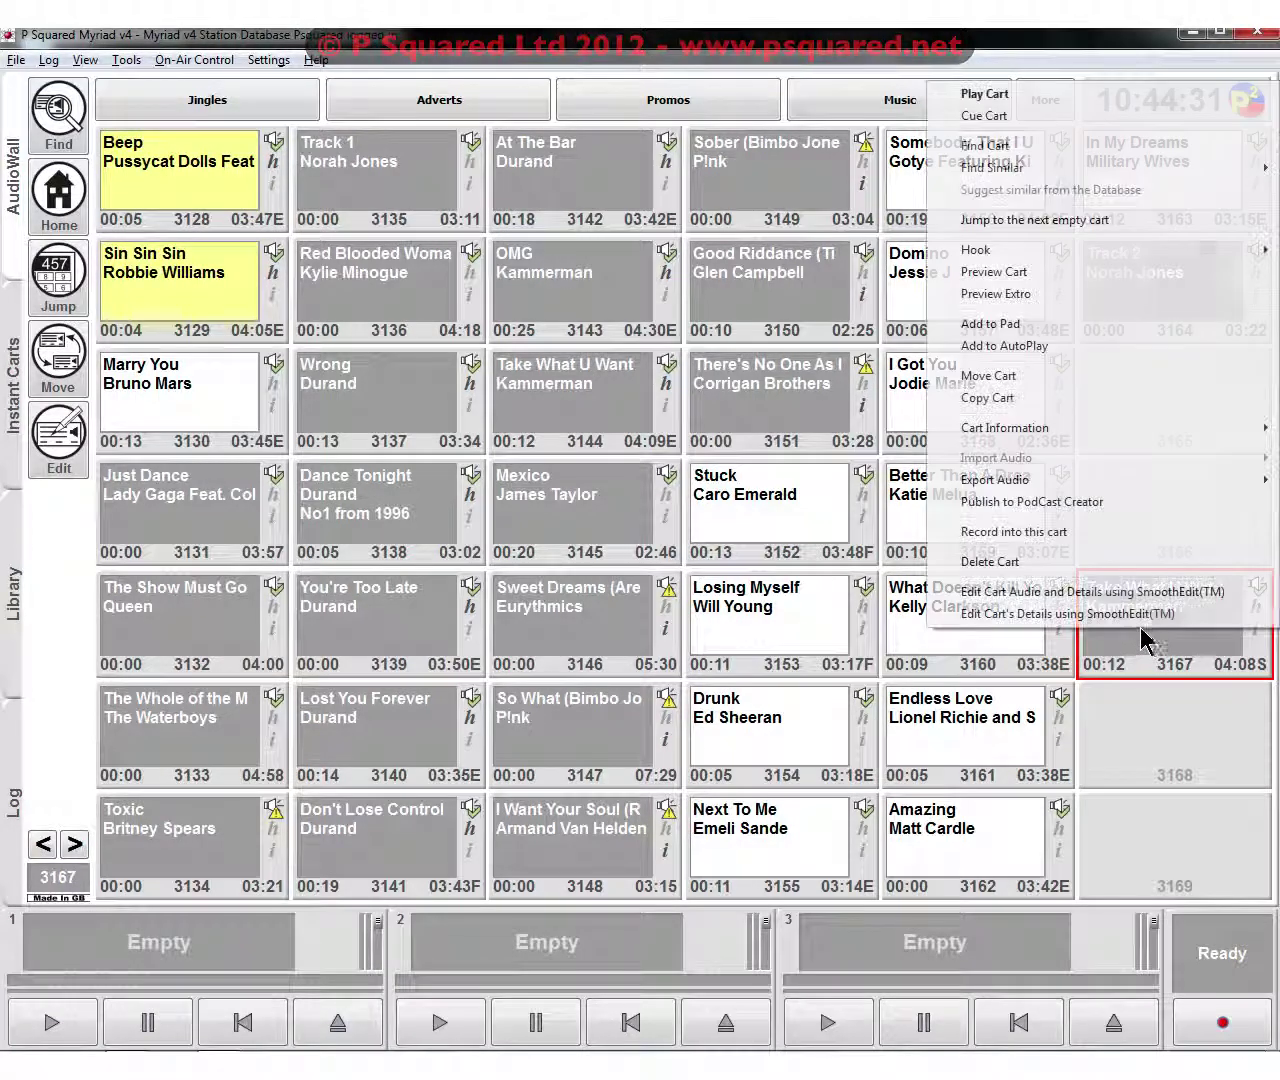
pyautogui.click(983, 95)
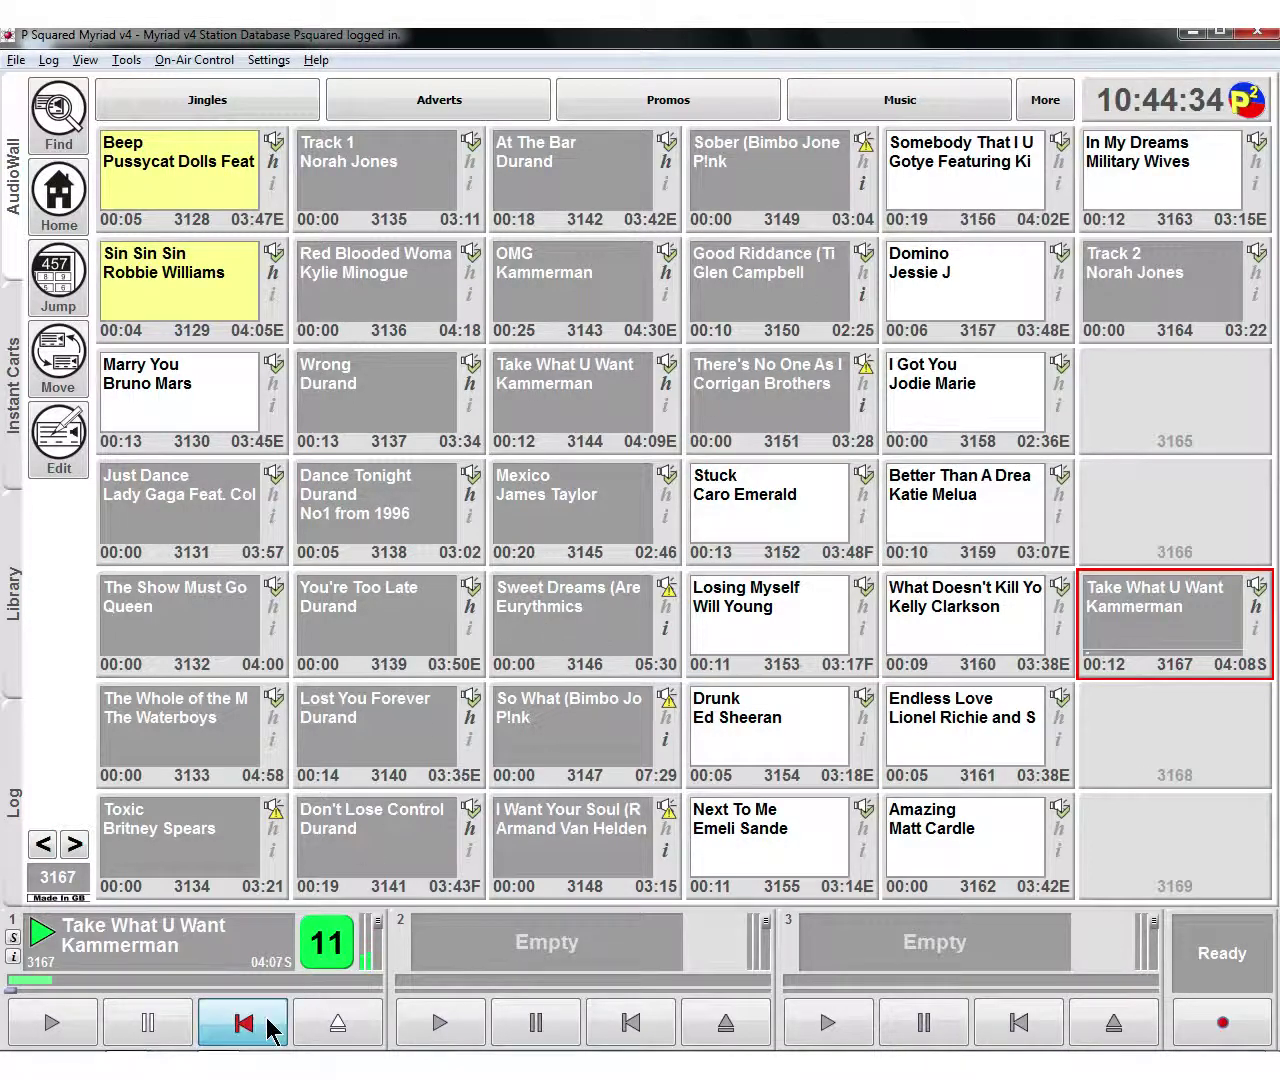
pyautogui.click(337, 1020)
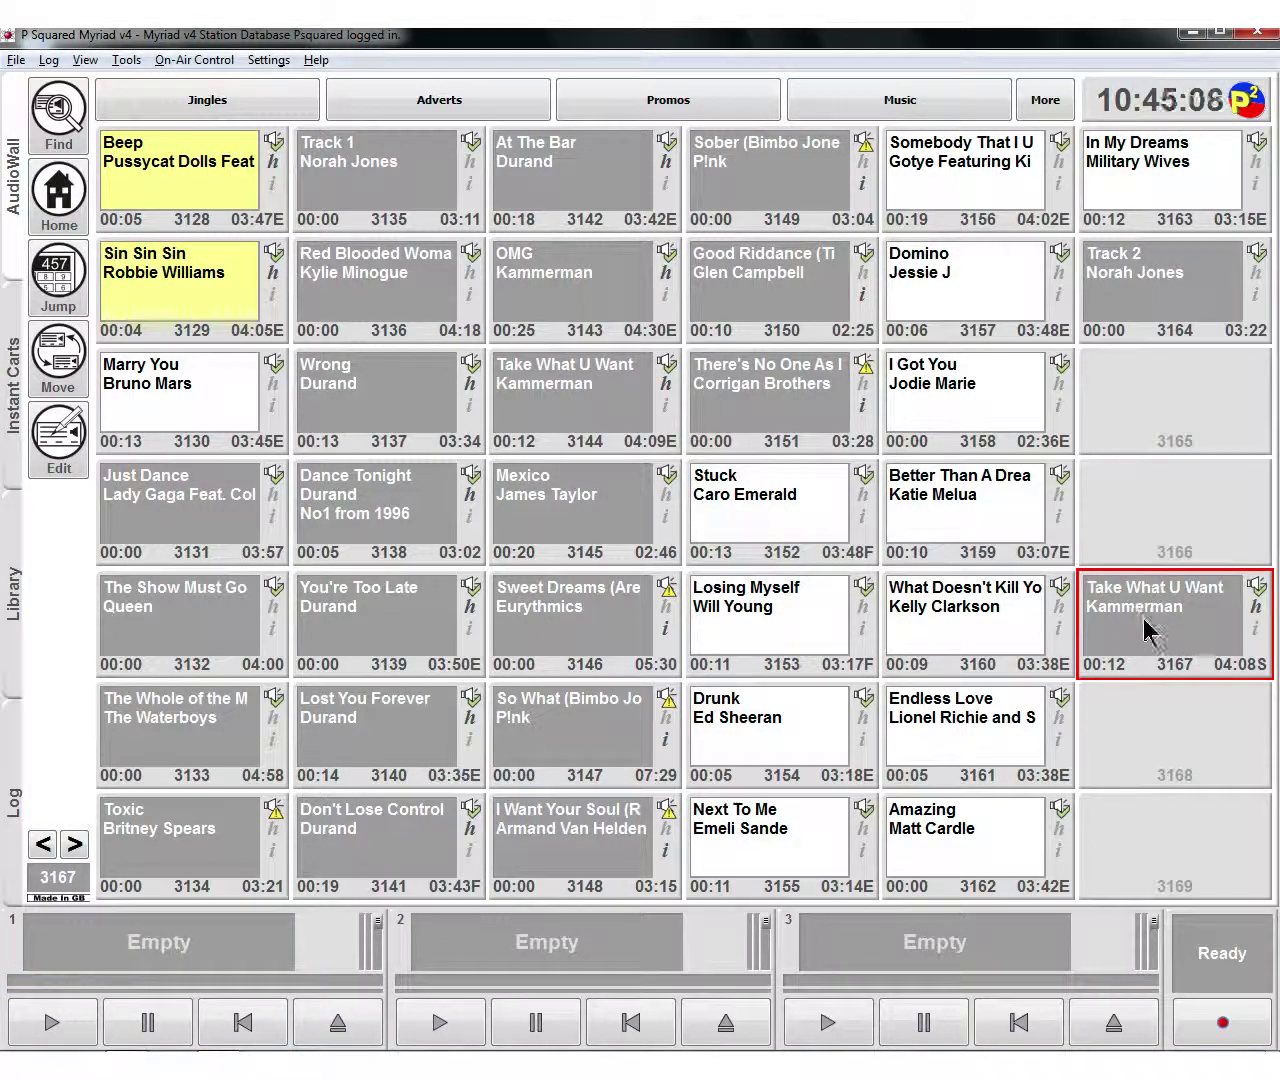
# - Preview cart 3167 in player 1, eject it, then drag Take What U Want back into player 1
pyautogui.rightClick(1147, 631)
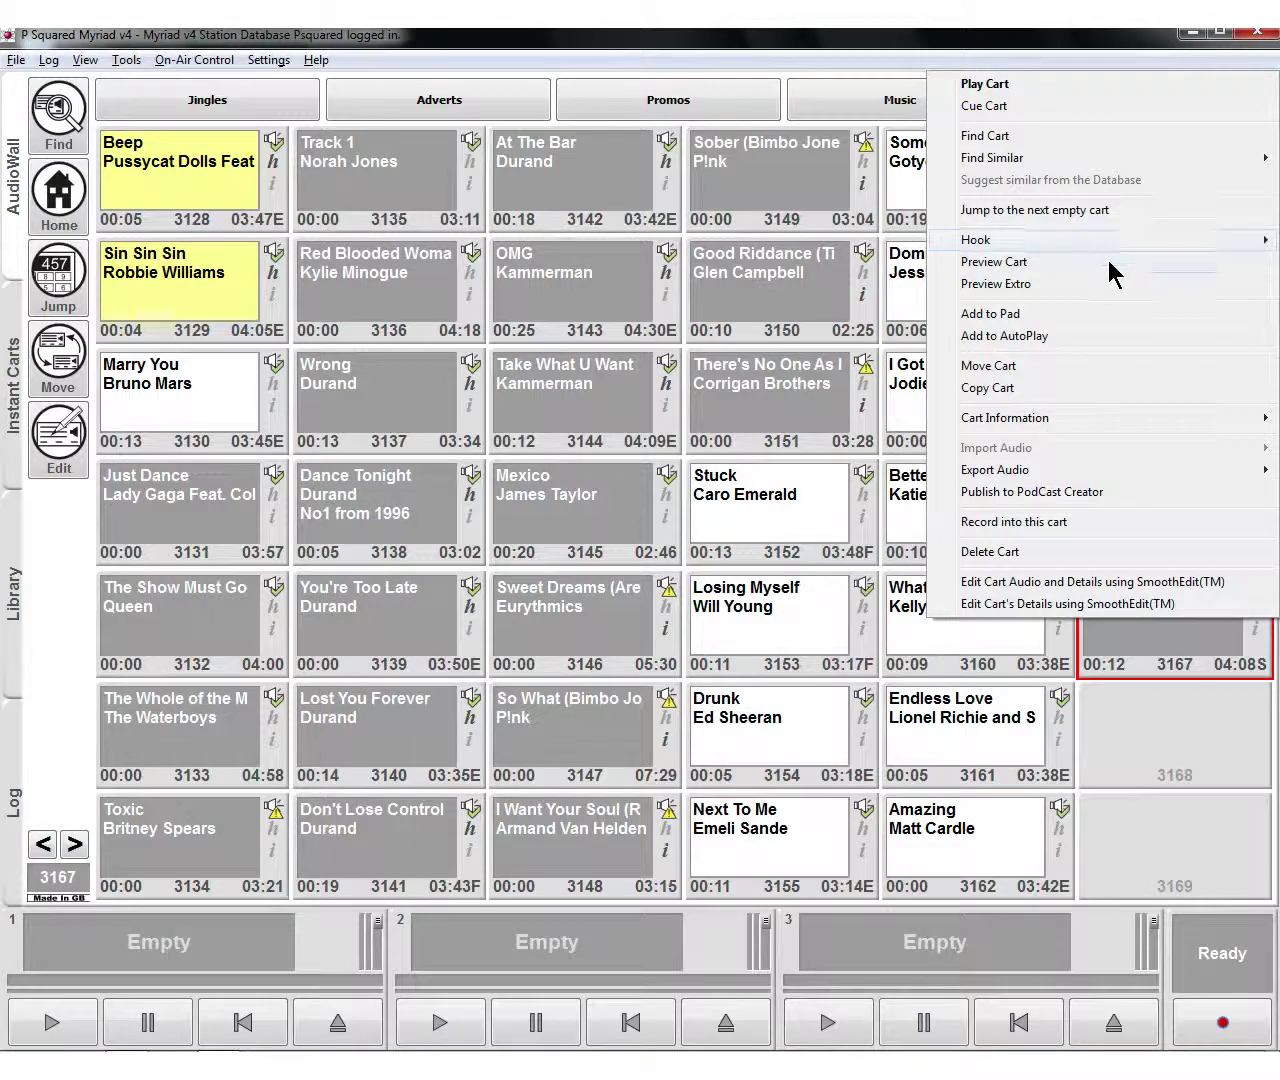
pyautogui.click(1109, 262)
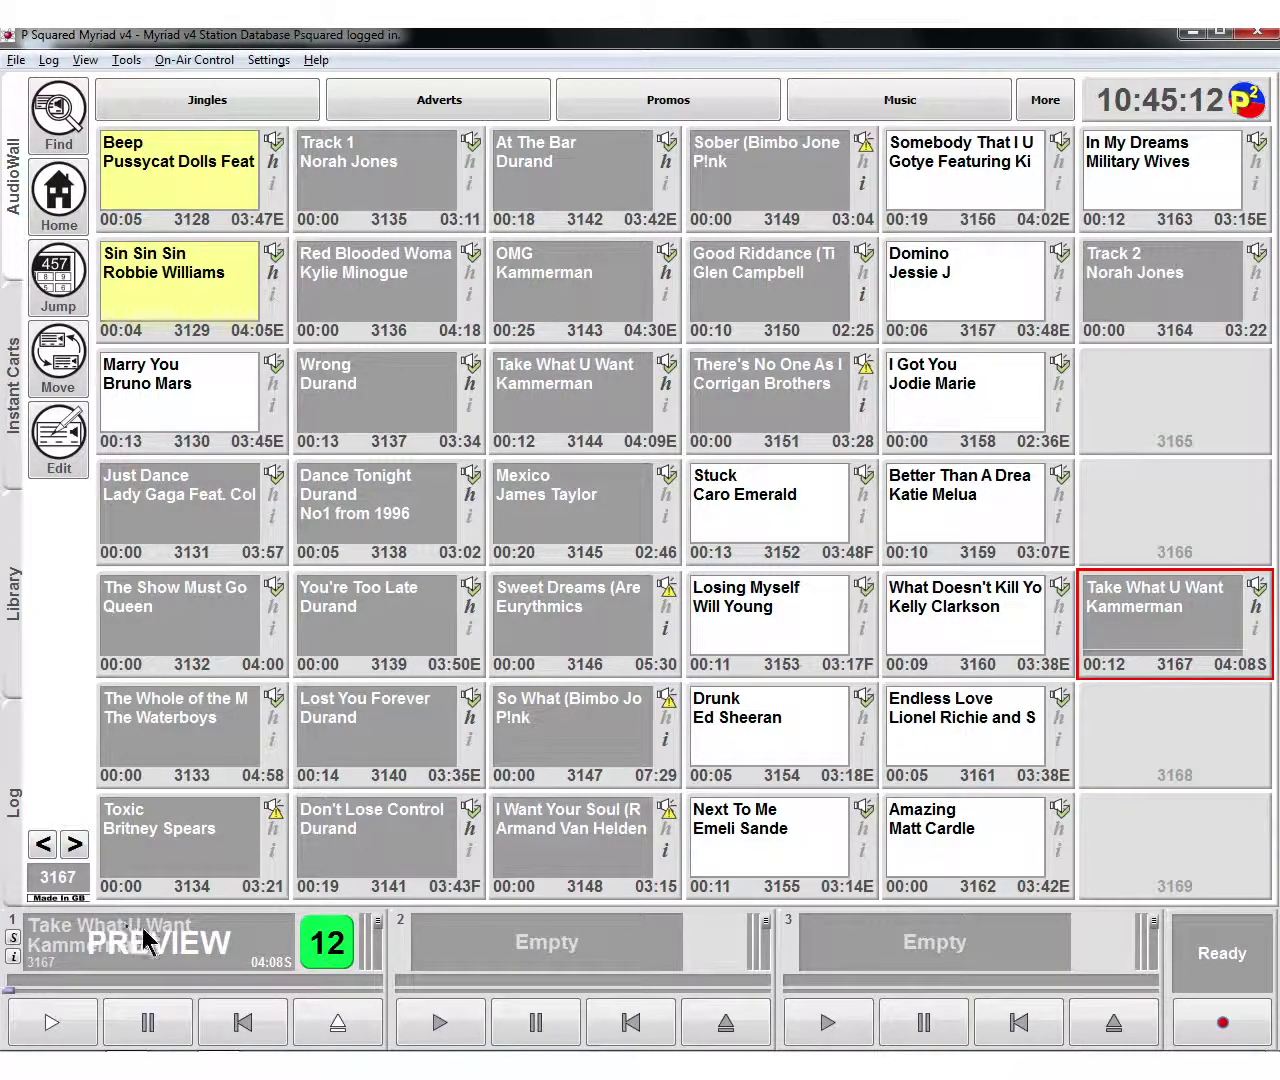
pyautogui.click(318, 1032)
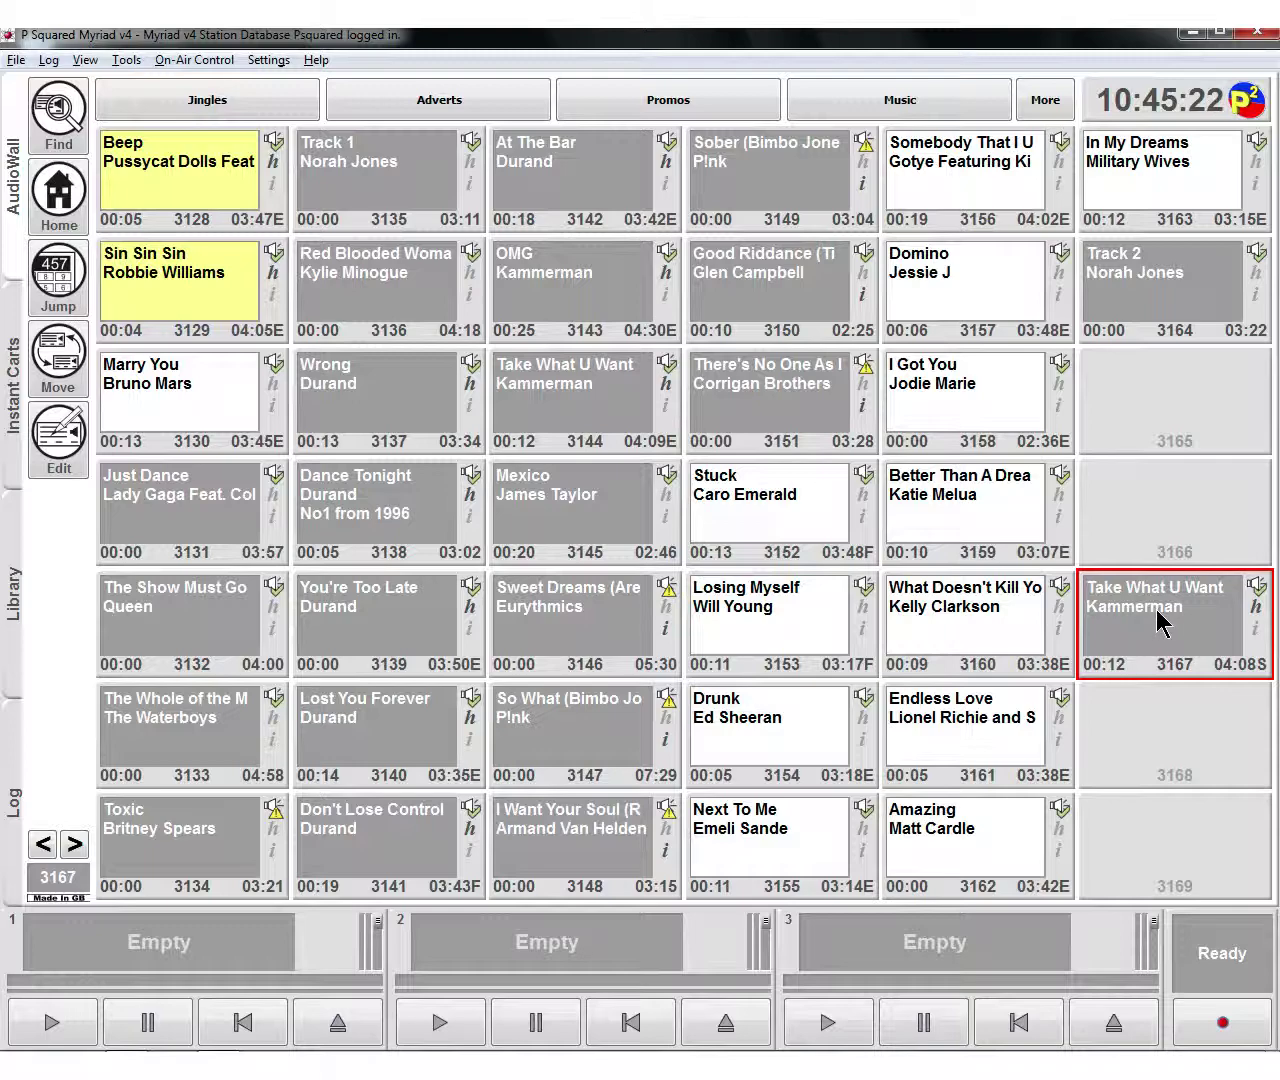
pyautogui.moveTo(1171, 623); pyautogui.dragTo(190, 945)
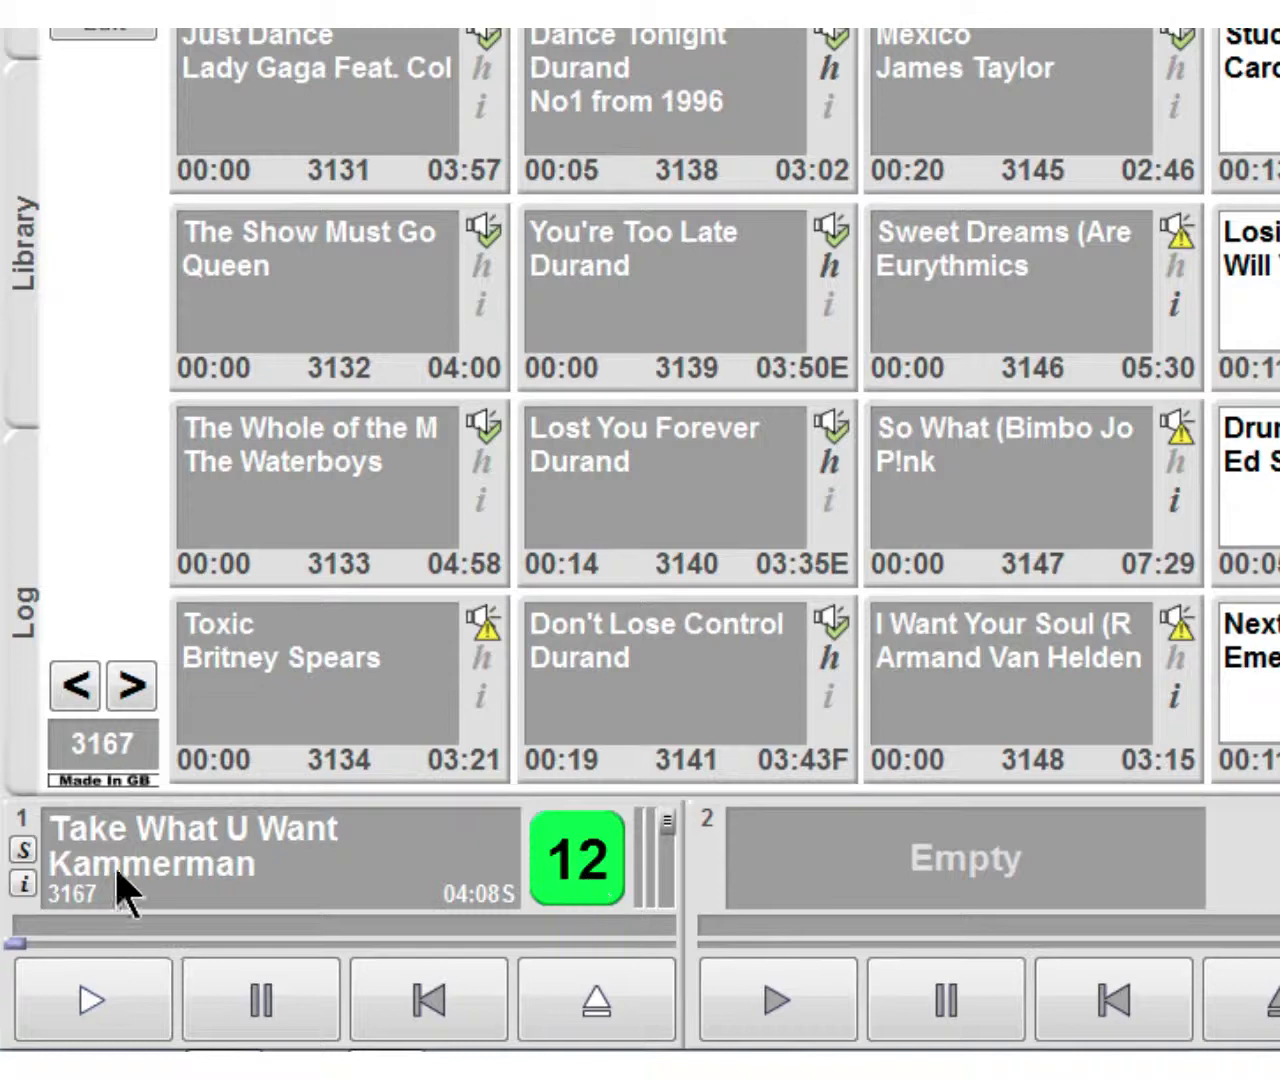
pyautogui.rightClick(17, 886)
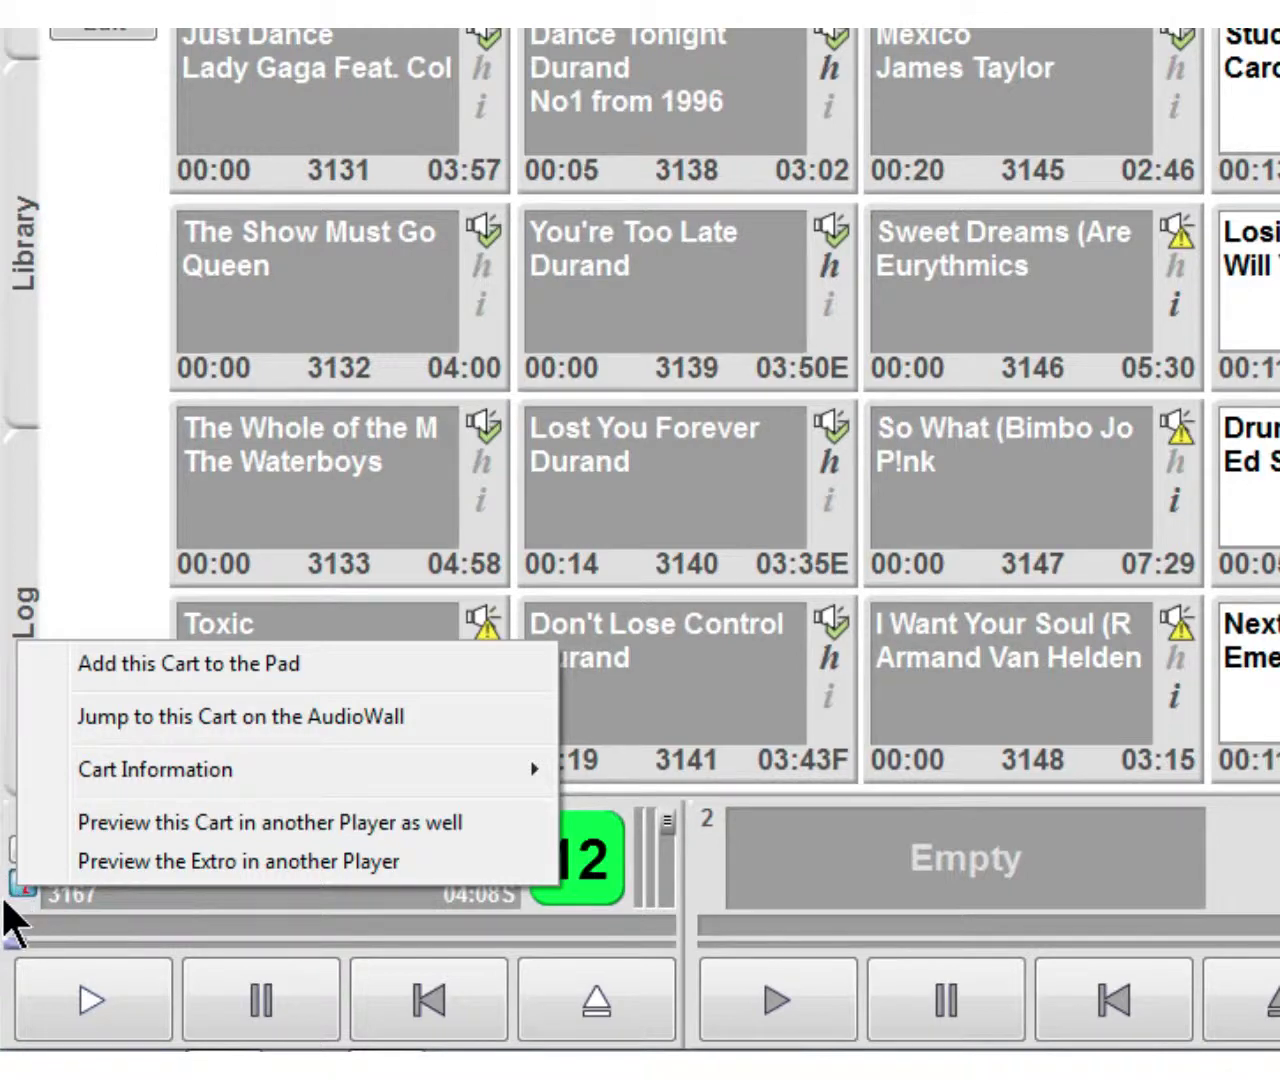
pyautogui.click(5, 903)
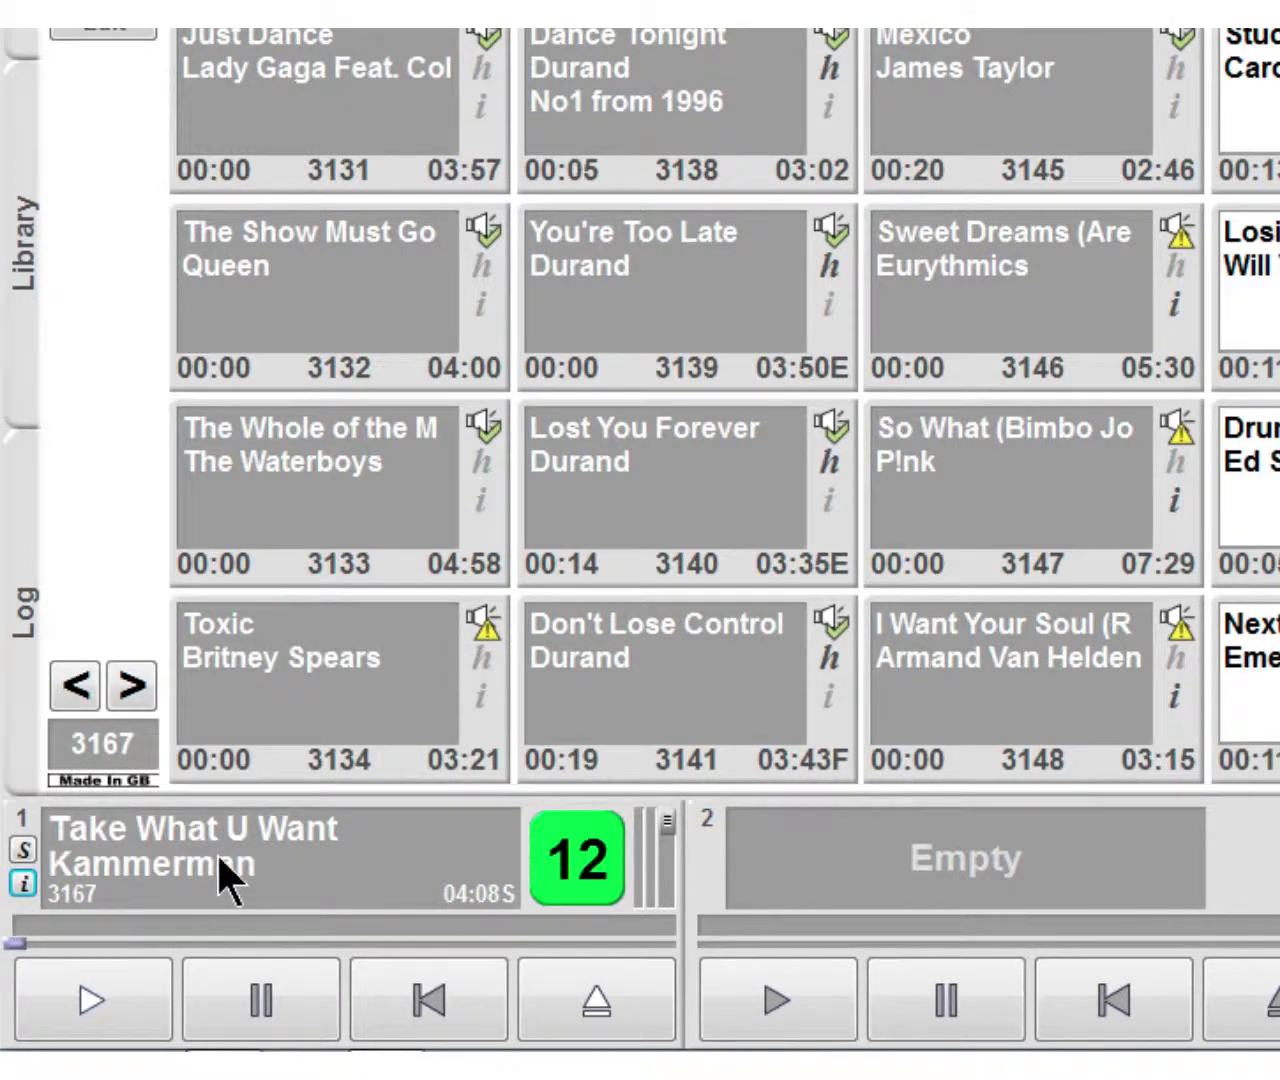
pyautogui.click(72, 983)
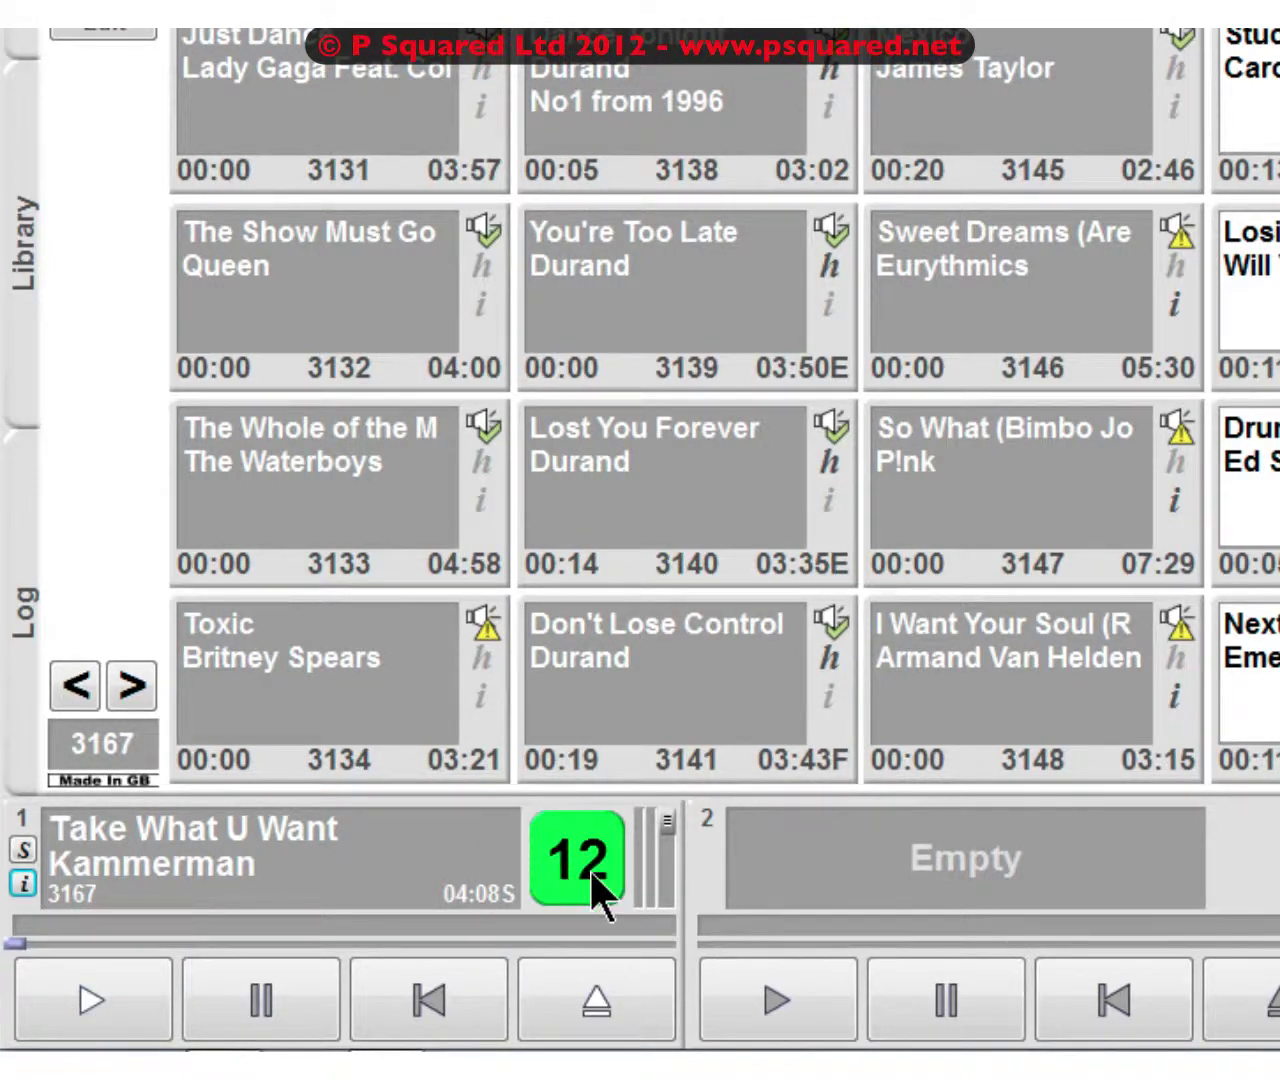
# - Start Take What U Want (cart 3167) playing from player 1's Play button
pyautogui.click(93, 998)
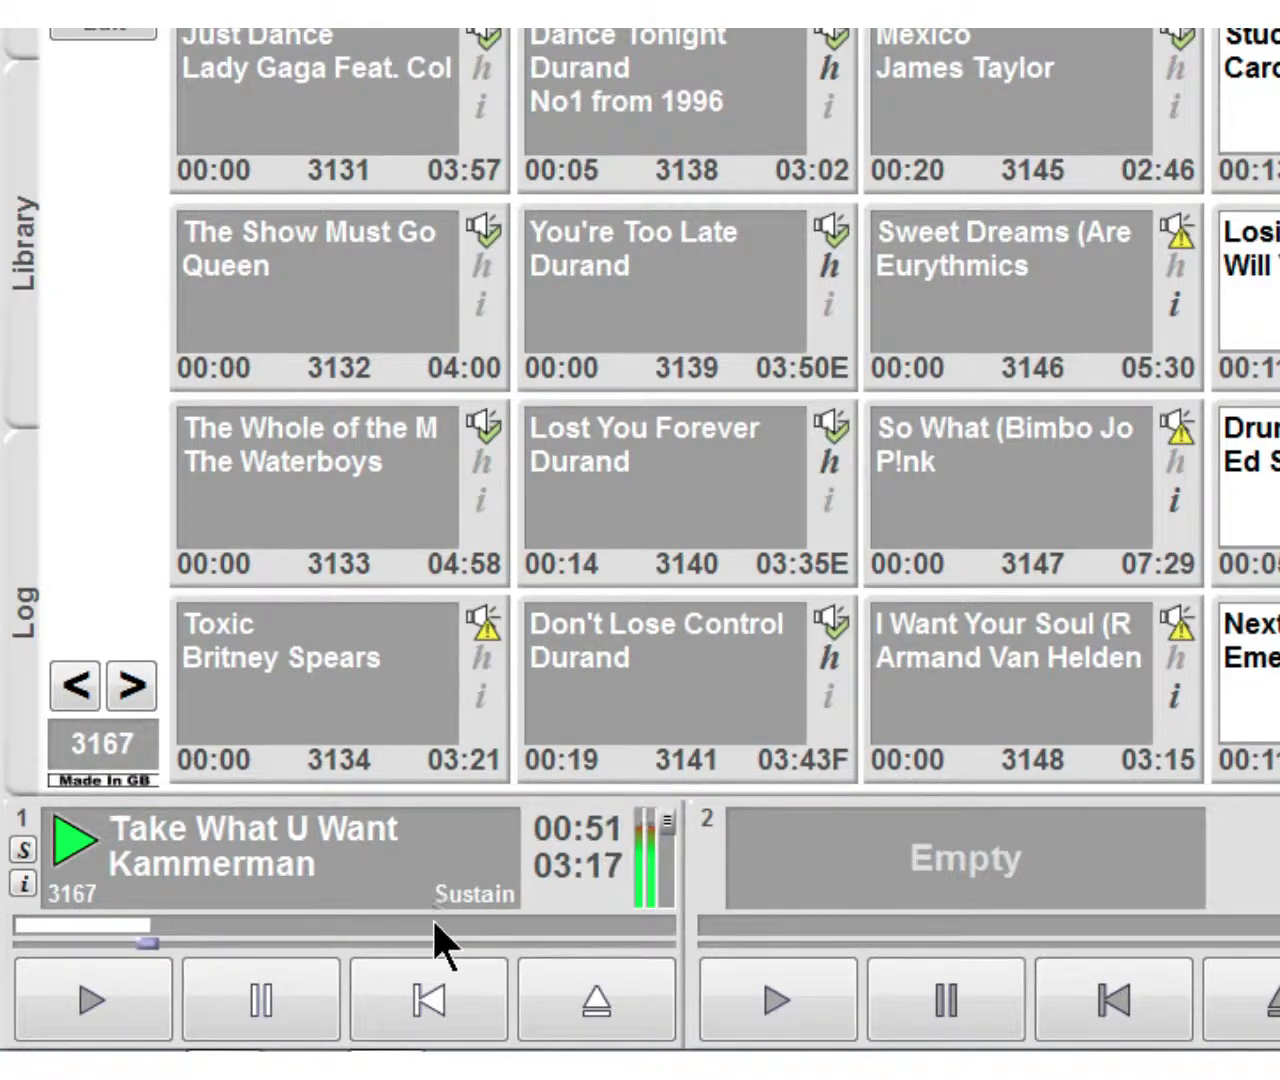
# - Seek Take What U Want through about 02:00, 03:15, 03:42 and 02:24, then let it finish from 16 seconds before the end
pyautogui.click(338, 917)
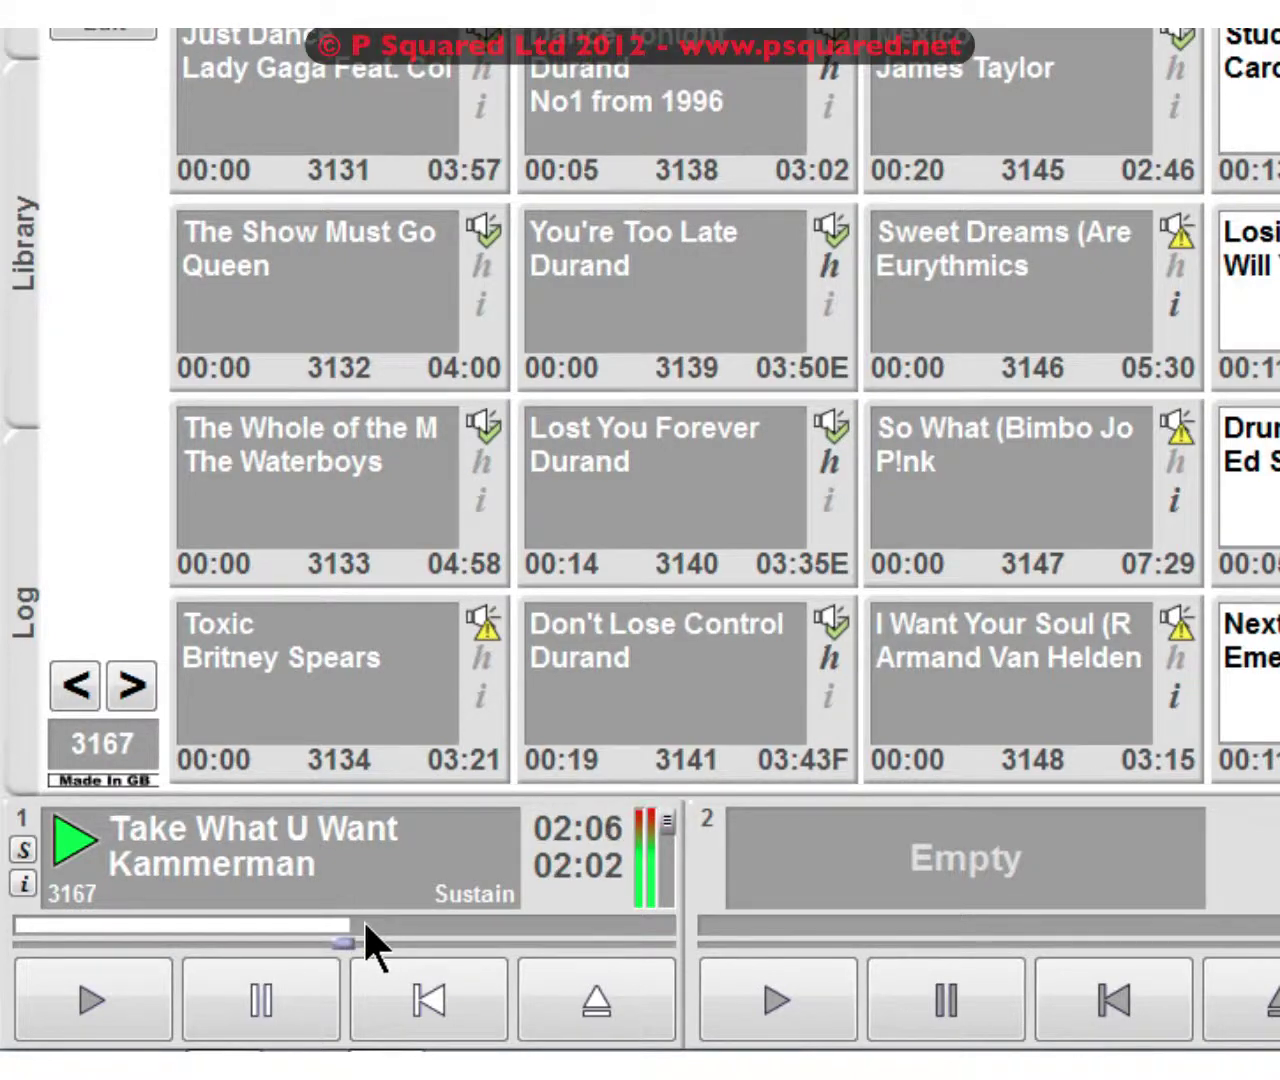
pyautogui.click(426, 918)
pyautogui.click(534, 922)
pyautogui.click(600, 922)
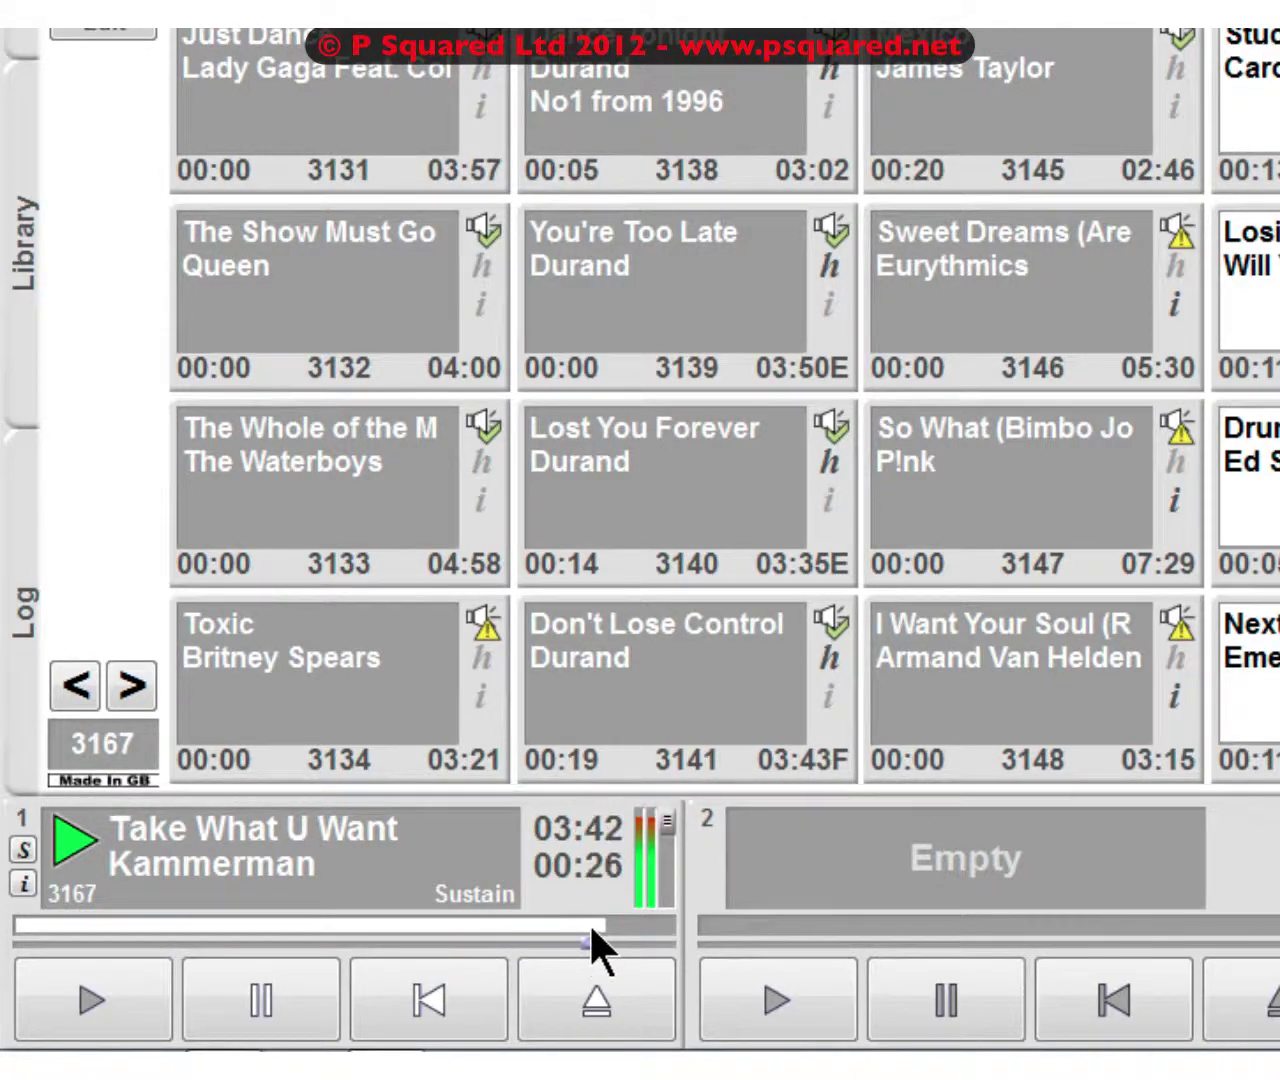
pyautogui.click(398, 922)
pyautogui.click(606, 922)
pyautogui.click(633, 922)
pyautogui.click(617, 922)
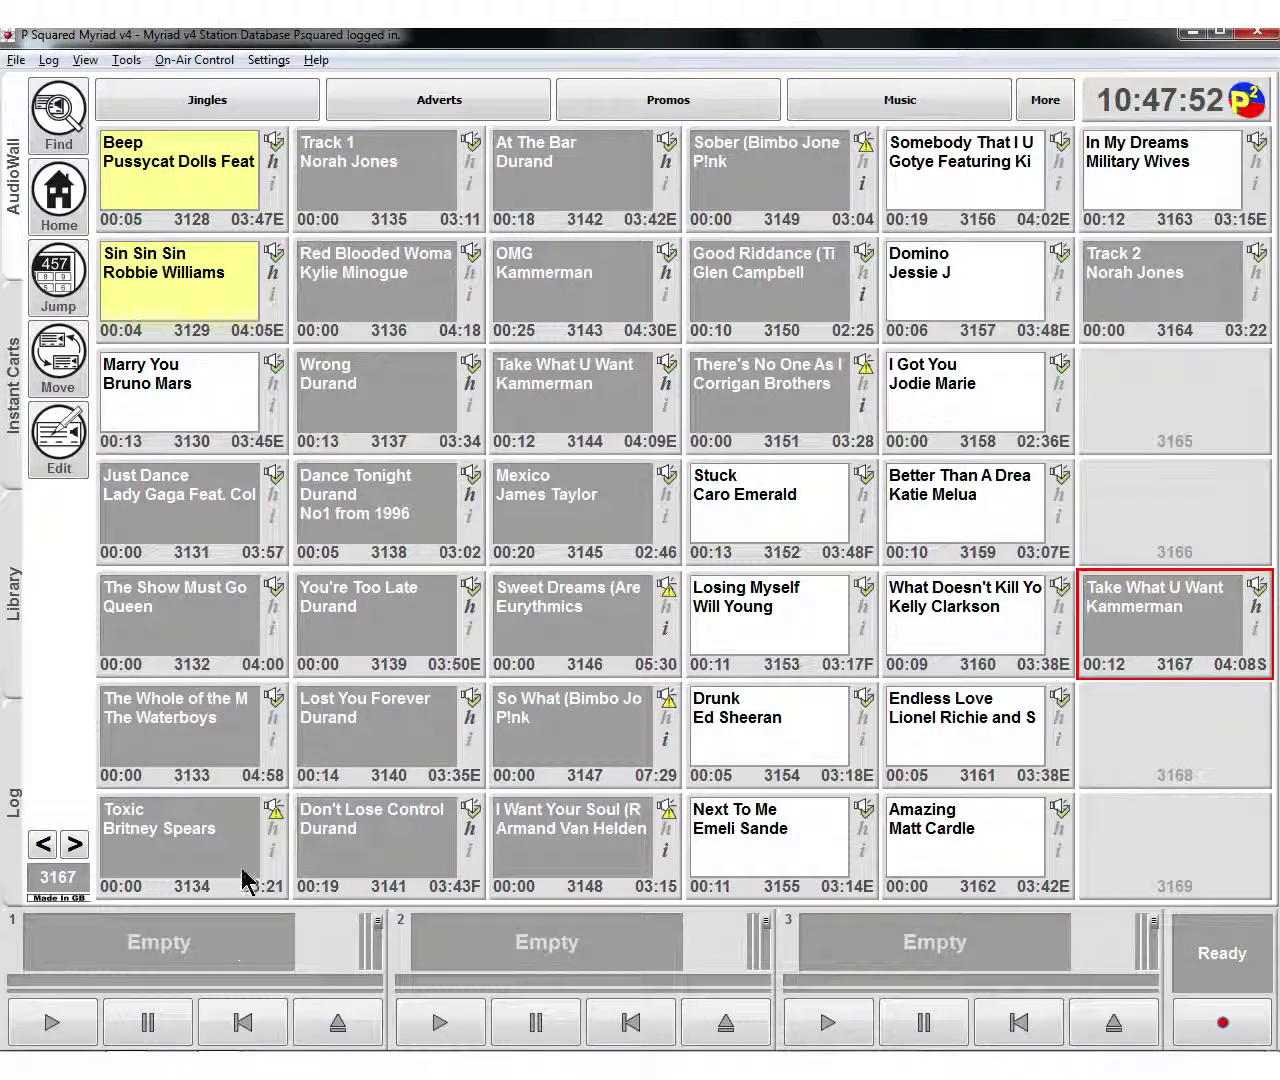
# - Show the Pad panel beside the cart grid and select the Take What U Want cart
pyautogui.click(85, 60)
pyautogui.click(156, 246)
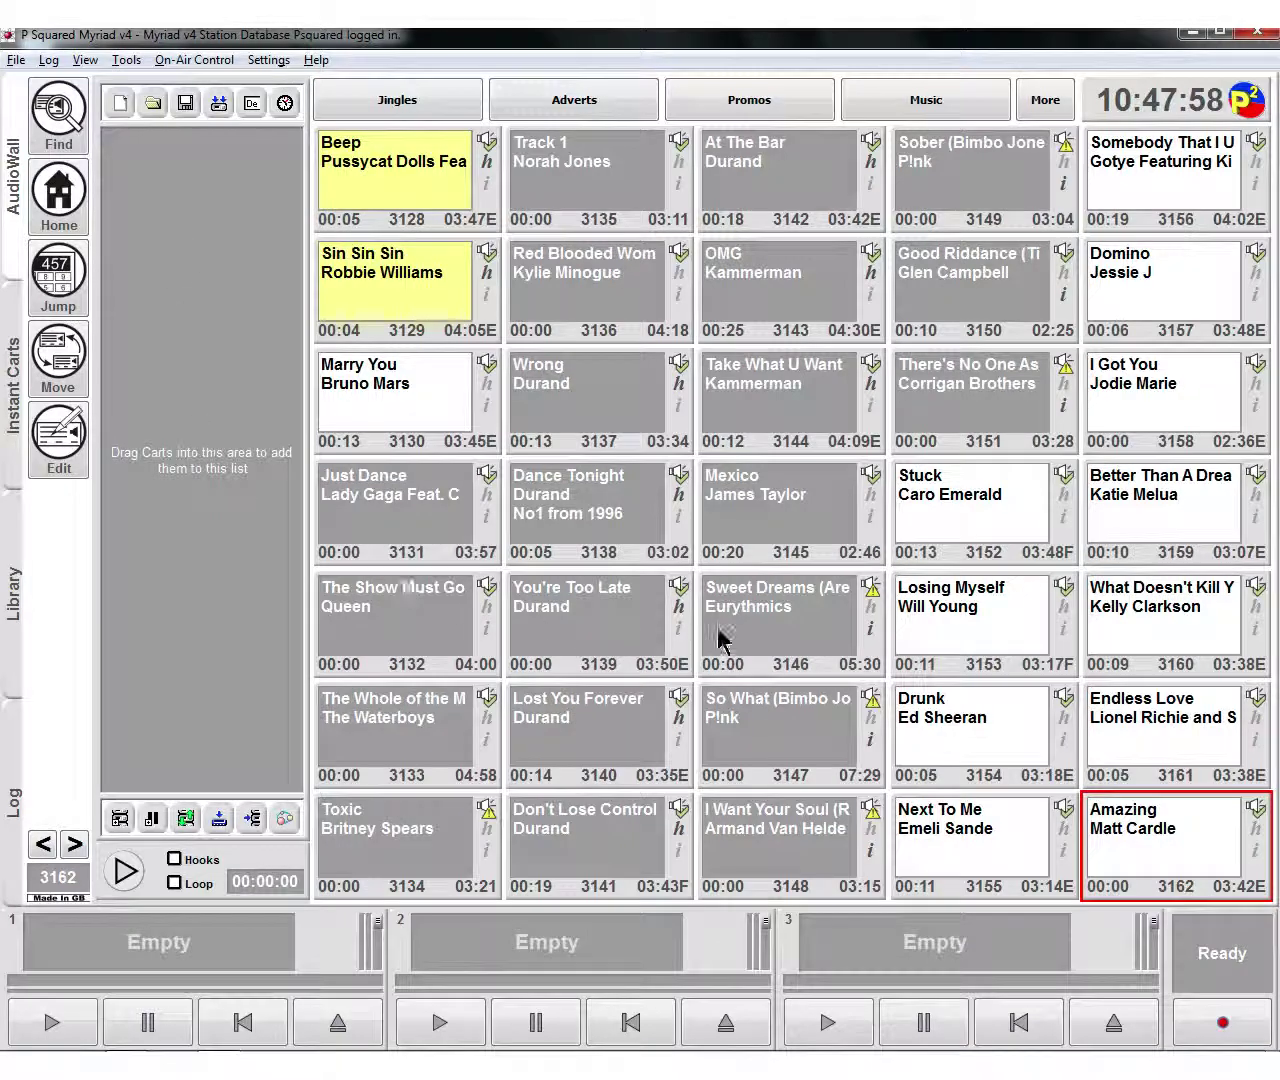
pyautogui.click(945, 622)
pyautogui.press('Right')
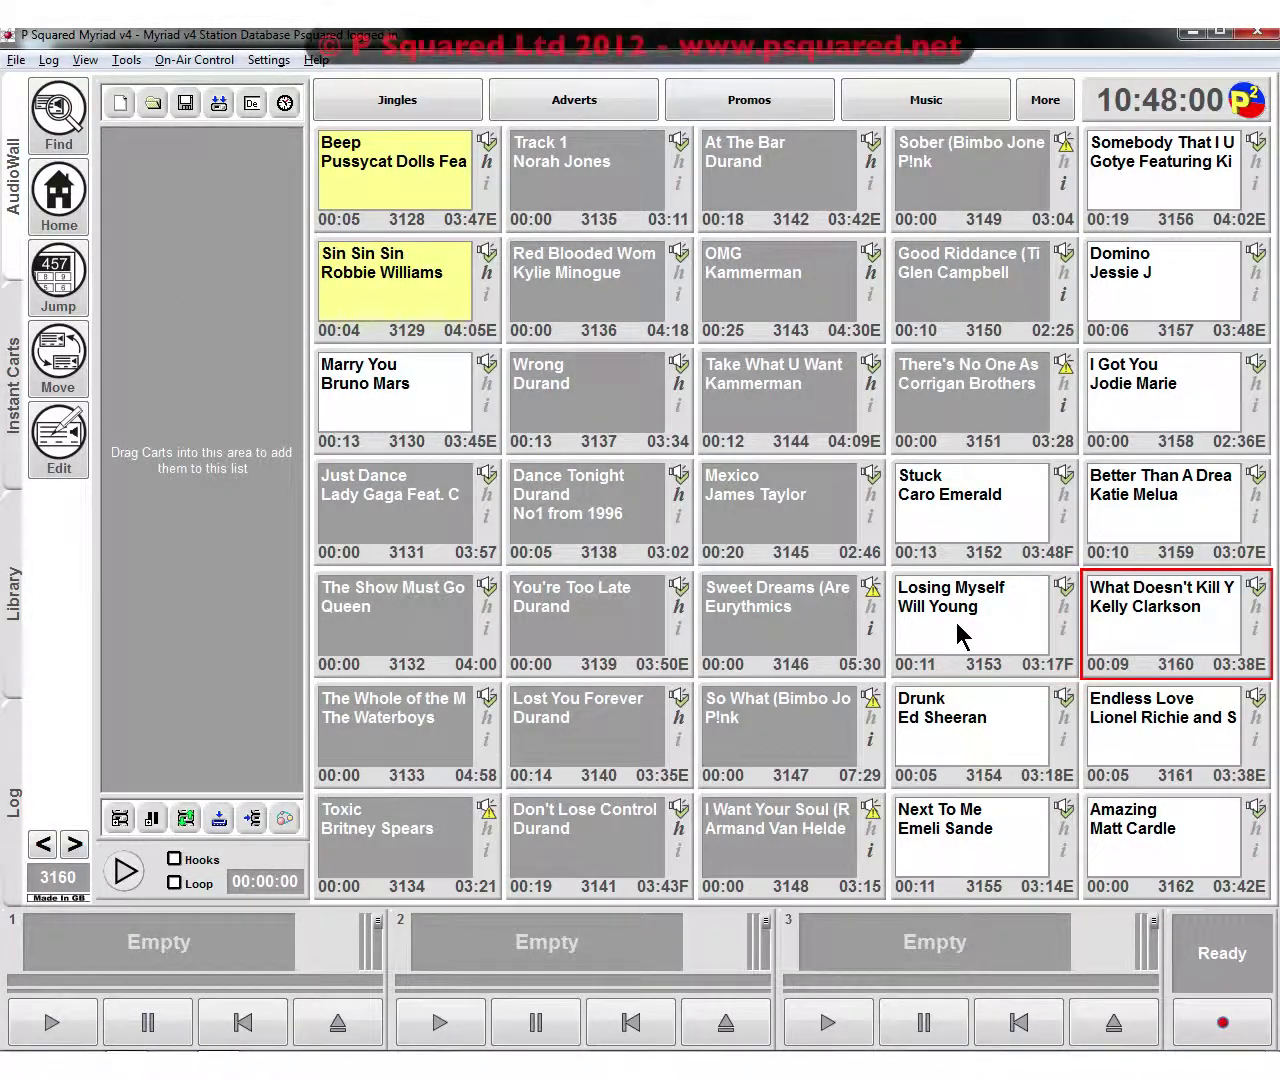
pyautogui.press('Right')
# - Add Take What U Want, Red Blooded Woman and Wrong to the Pad and start it playing
pyautogui.moveTo(1120, 624); pyautogui.dragTo(228, 572)
pyautogui.moveTo(392, 312); pyautogui.dragTo(225, 366)
pyautogui.moveTo(408, 414); pyautogui.dragTo(246, 396)
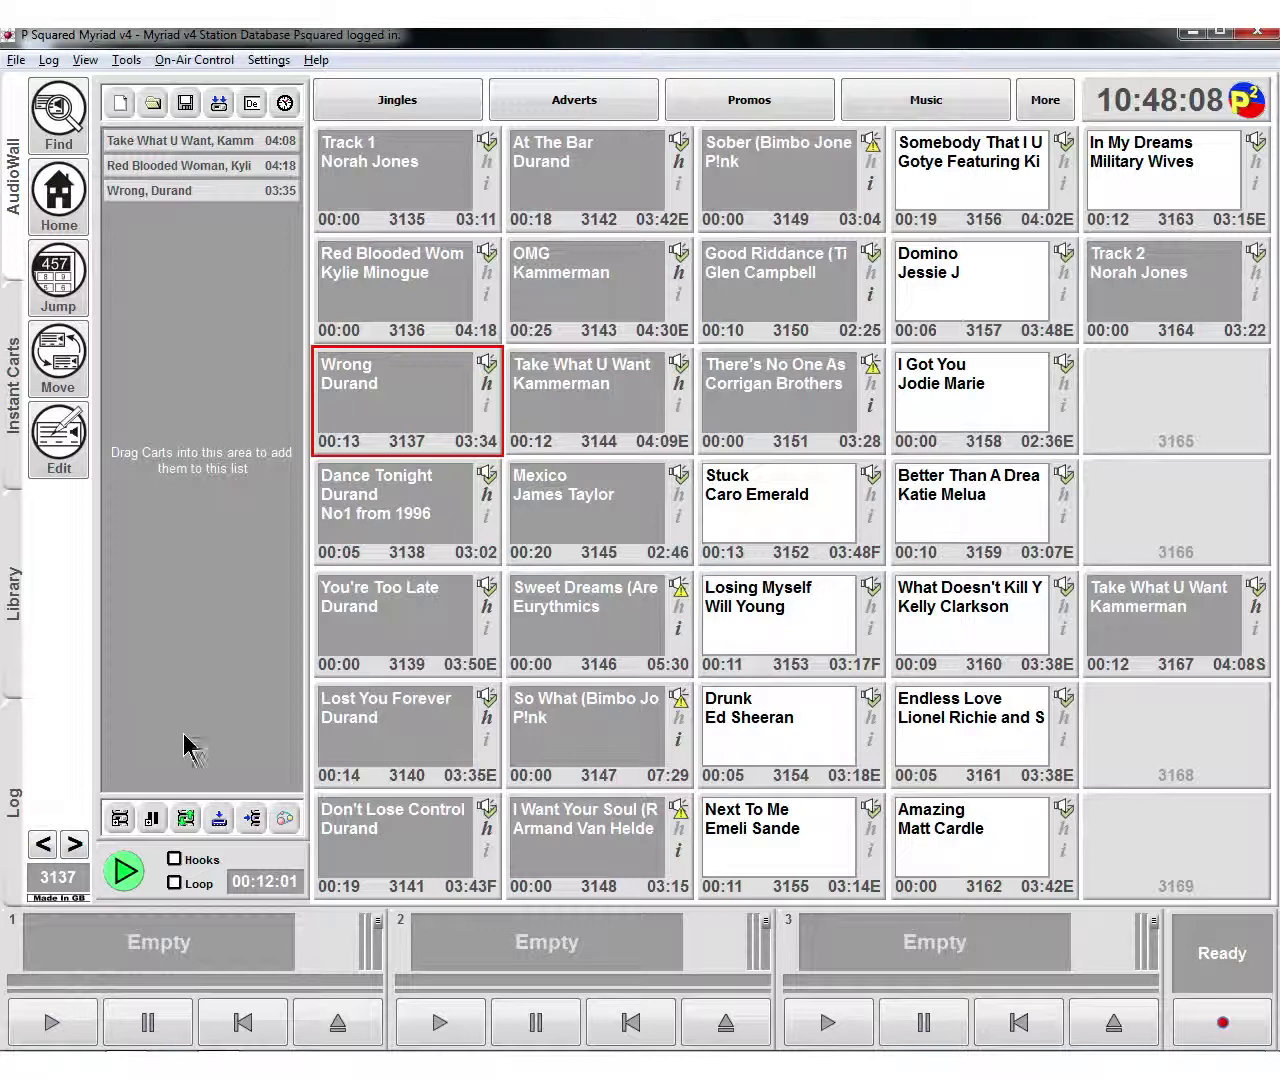
pyautogui.click(127, 872)
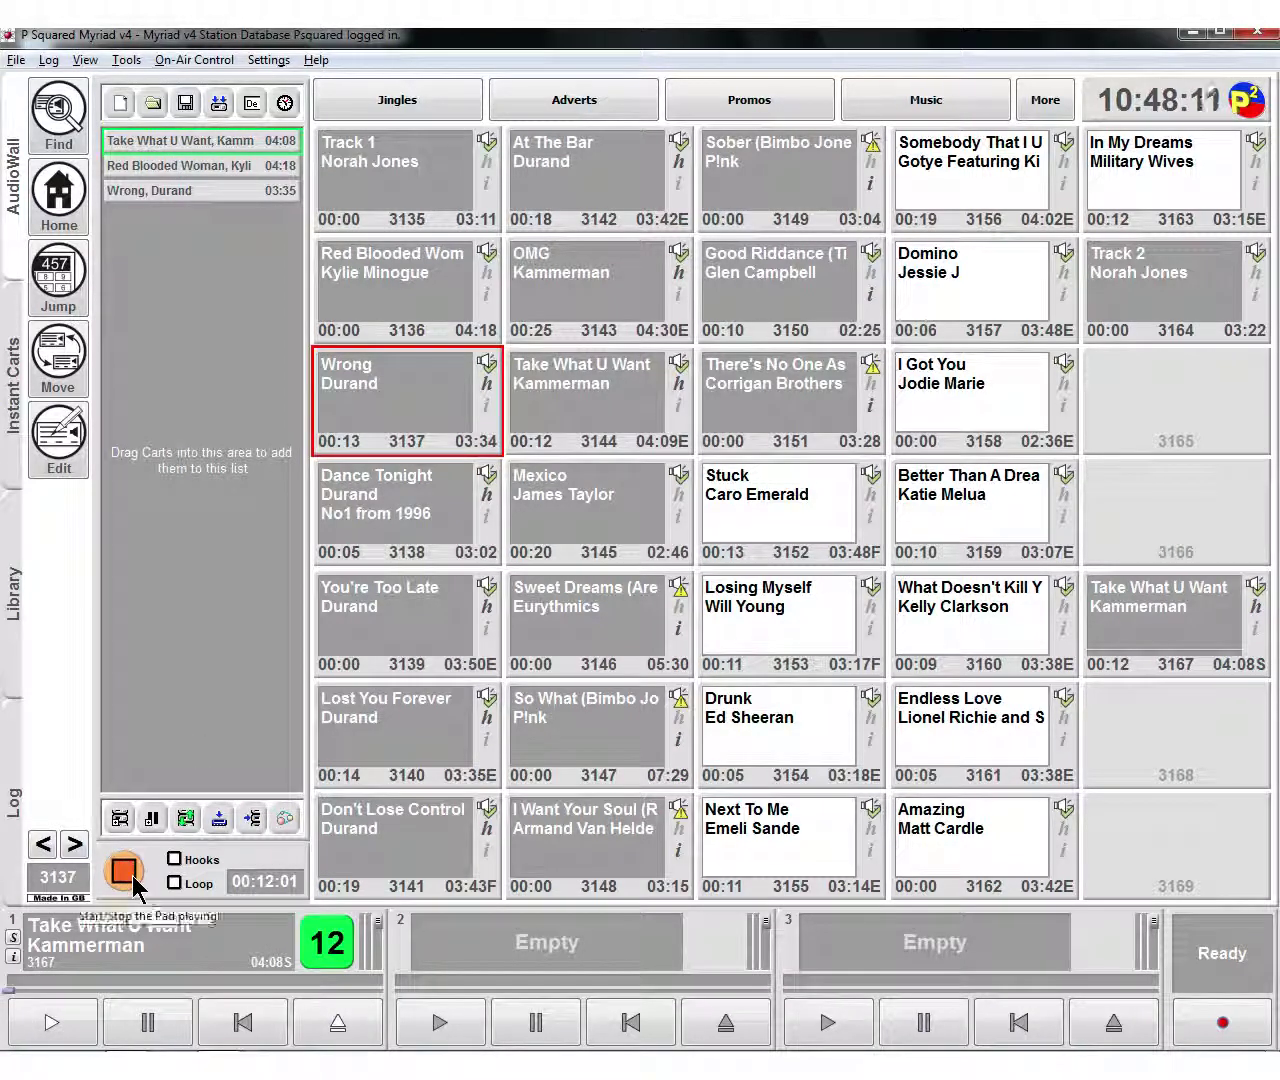